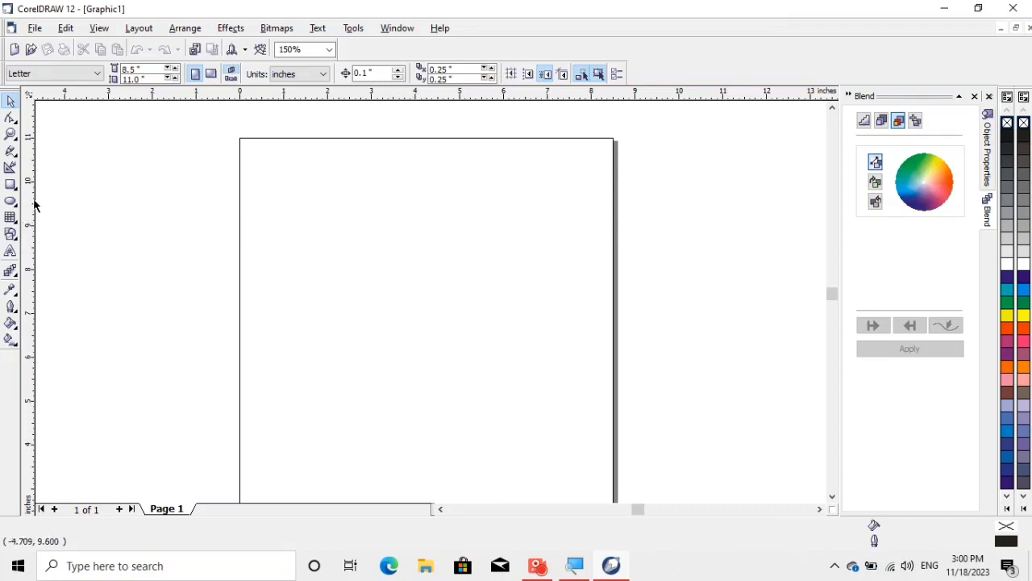
# Step: Draw a rectangle about 3.36 by 1.26 inches near the page's upper-left corner and place a duplicate beside it in the same row
pyautogui.click(11, 185)
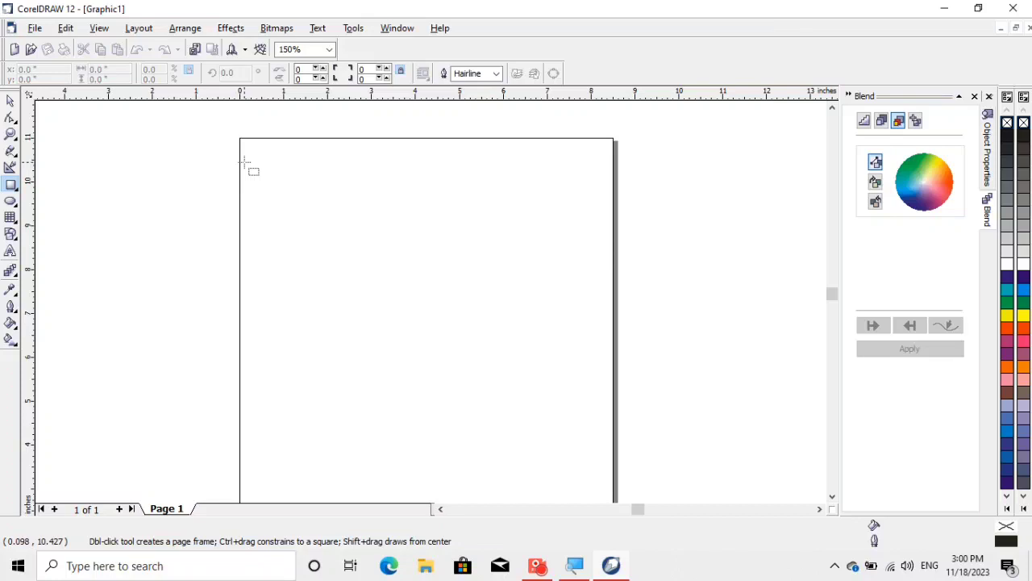
pyautogui.moveTo(244, 162); pyautogui.dragTo(393, 217)
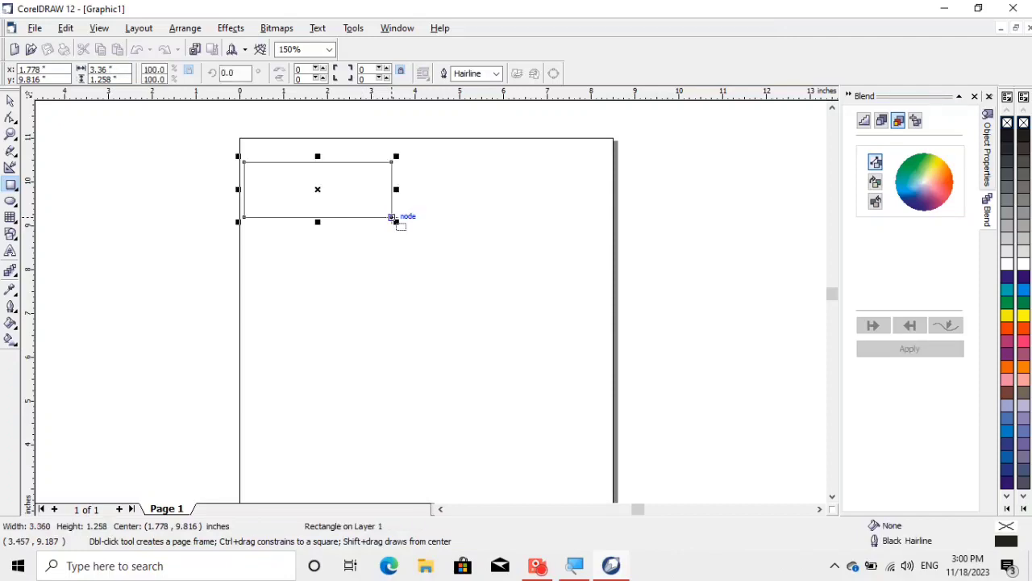
pyautogui.press('space')
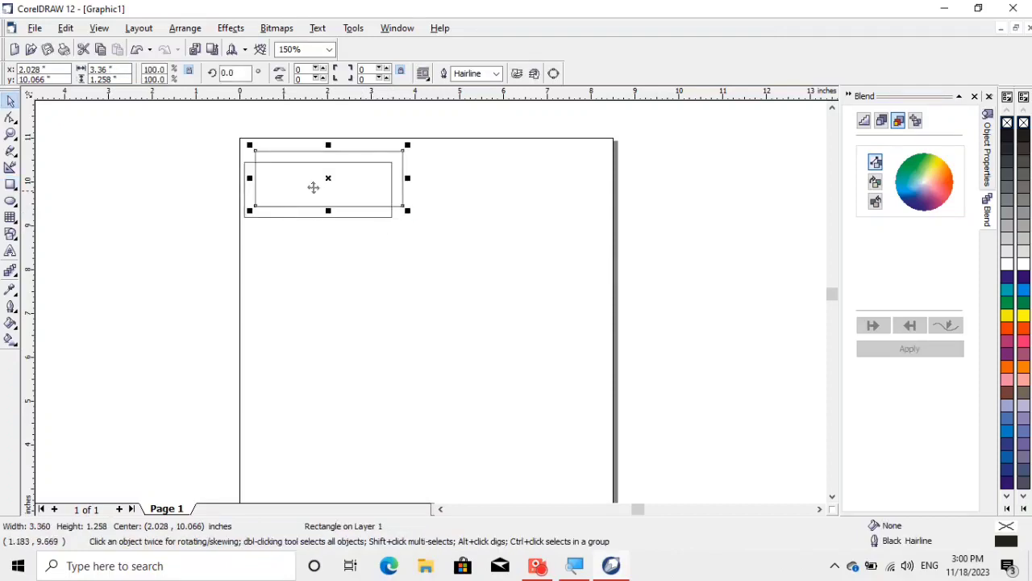
pyautogui.moveTo(360, 189); pyautogui.dragTo(536, 198)
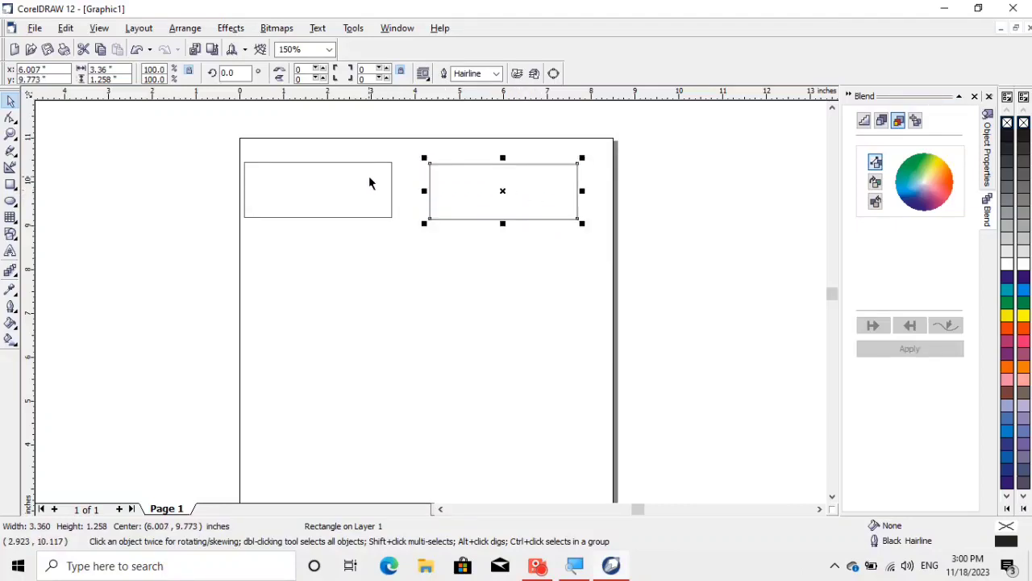
pyautogui.press('Up')
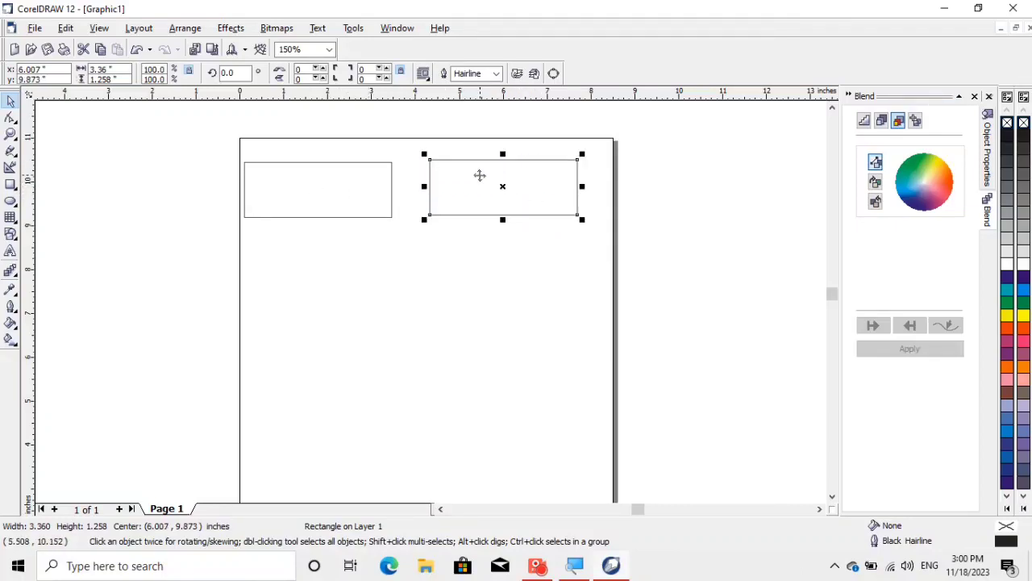
pyautogui.moveTo(469, 187); pyautogui.dragTo(468, 181)
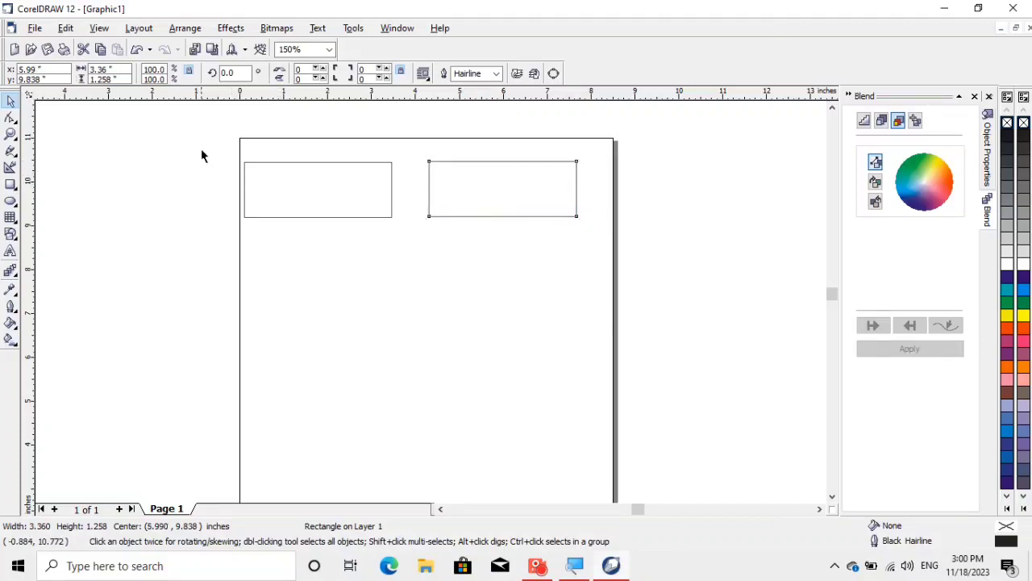
# Step: Duplicate the pair of rectangles and align the copies directly below as a second row
pyautogui.moveTo(201, 148); pyautogui.dragTo(618, 285)
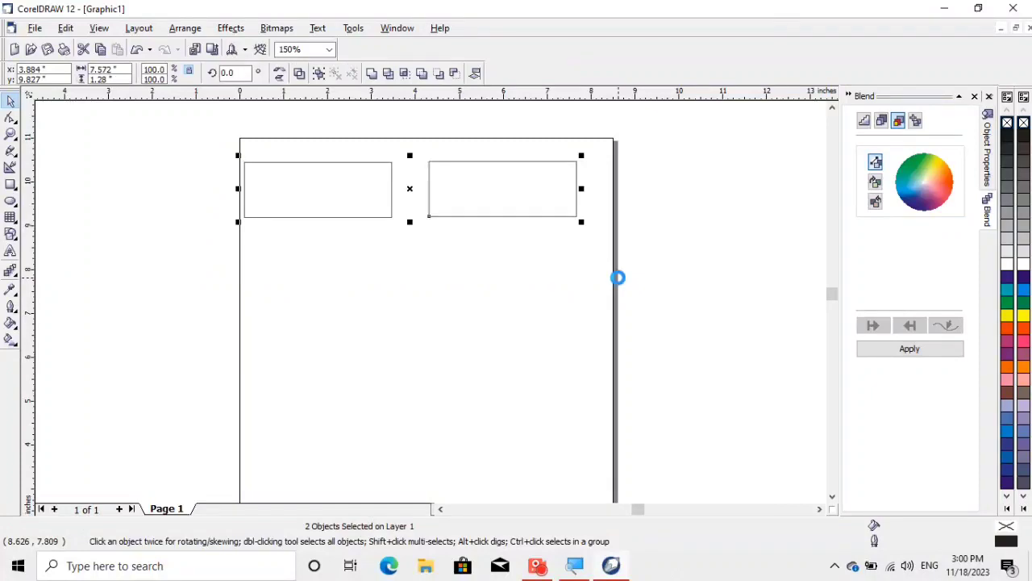
pyautogui.hotkey('ctrl', 'd')
pyautogui.moveTo(473, 211); pyautogui.dragTo(479, 238)
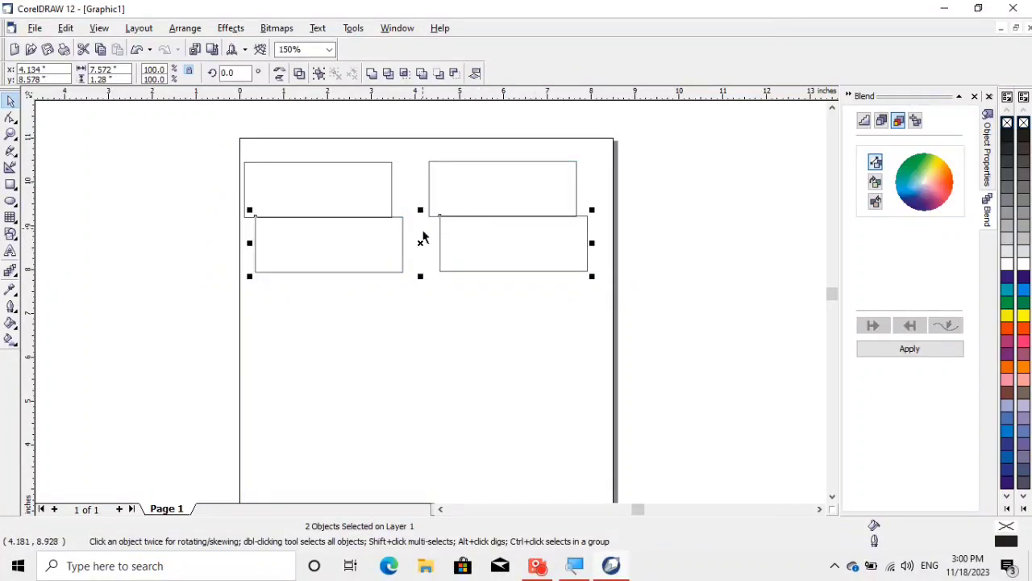
pyautogui.moveTo(366, 244); pyautogui.dragTo(356, 254)
# Step: Duplicate both rows of rectangles and place the copies below, making four rows in two columns
pyautogui.moveTo(183, 154); pyautogui.dragTo(601, 325)
pyautogui.moveTo(313, 265); pyautogui.dragTo(308, 396)
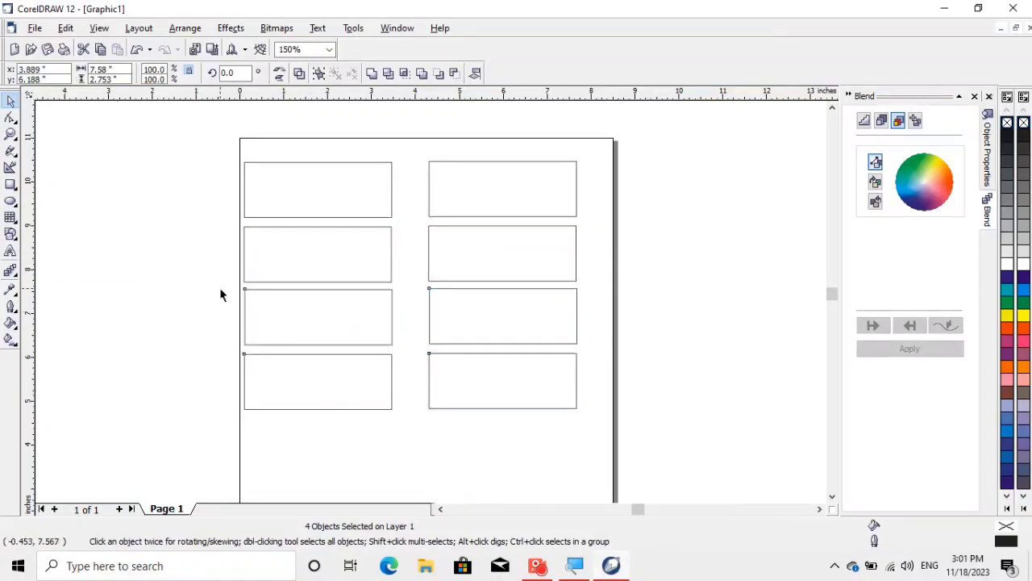
pyautogui.click(220, 287)
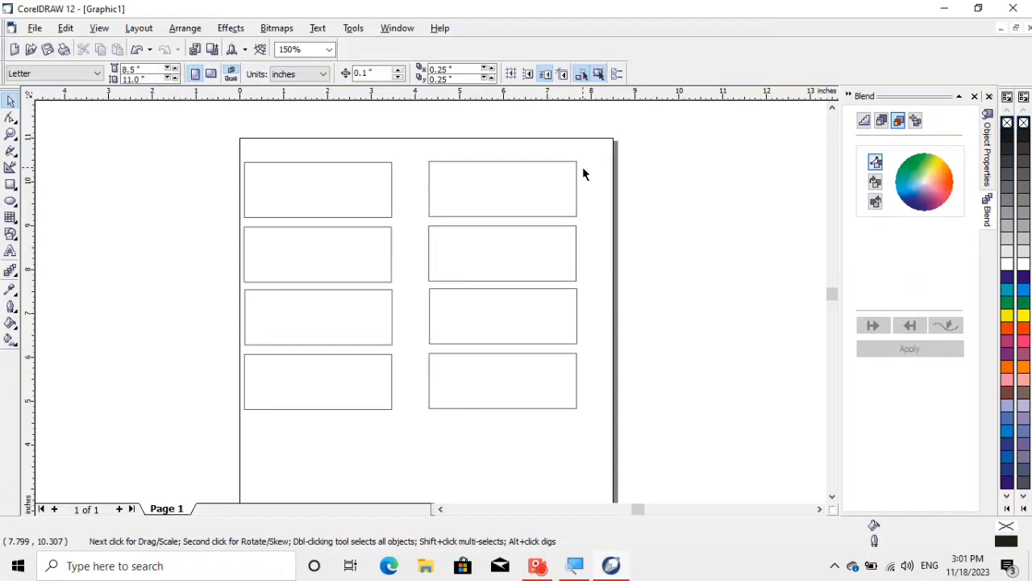
# Step: Fill the left column's rectangles from top to bottom with orange-red, green, blue and black from the first colour palette
pyautogui.click(392, 187)
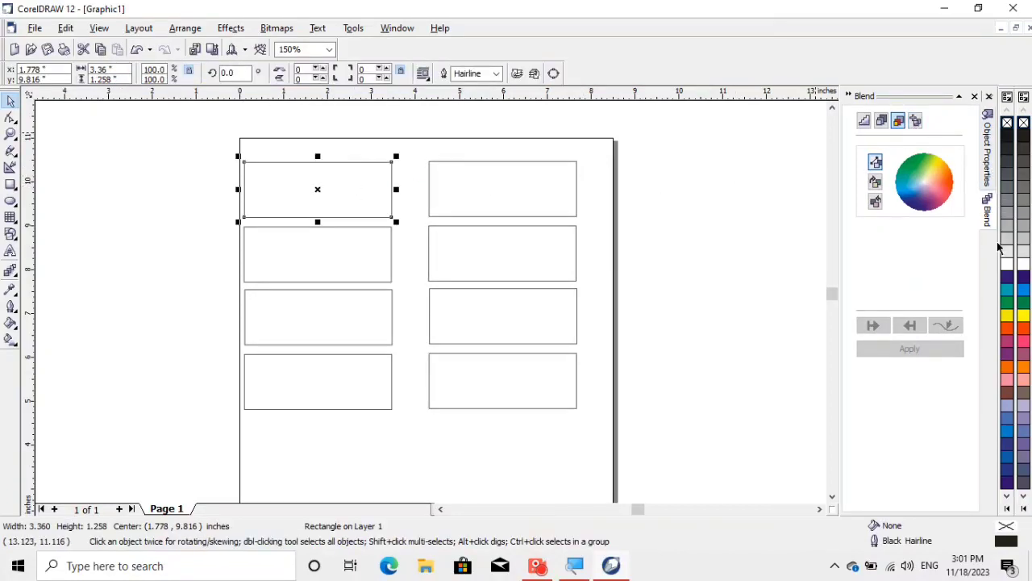
pyautogui.click(1007, 331)
pyautogui.click(346, 267)
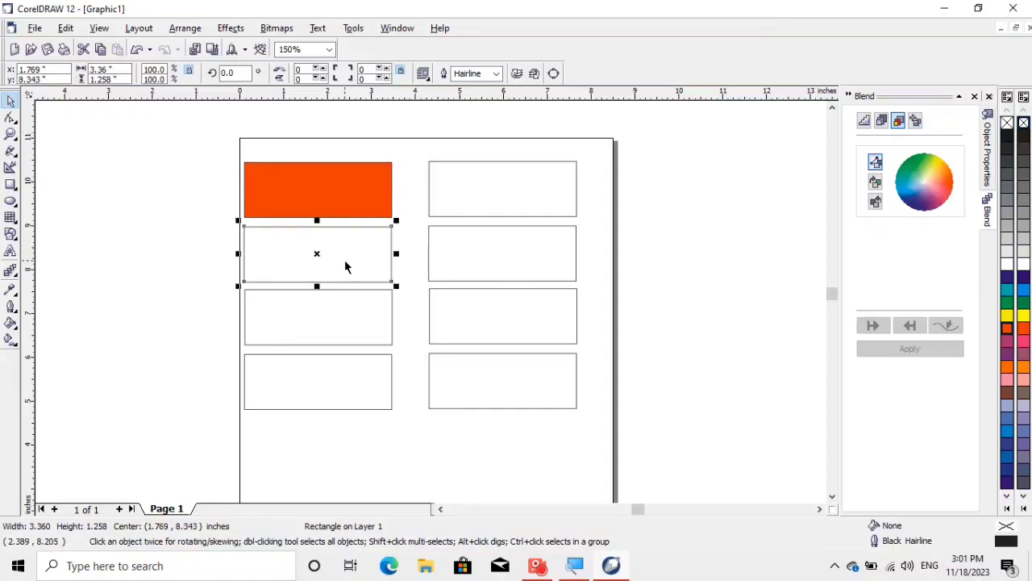
pyautogui.click(1007, 304)
pyautogui.click(336, 323)
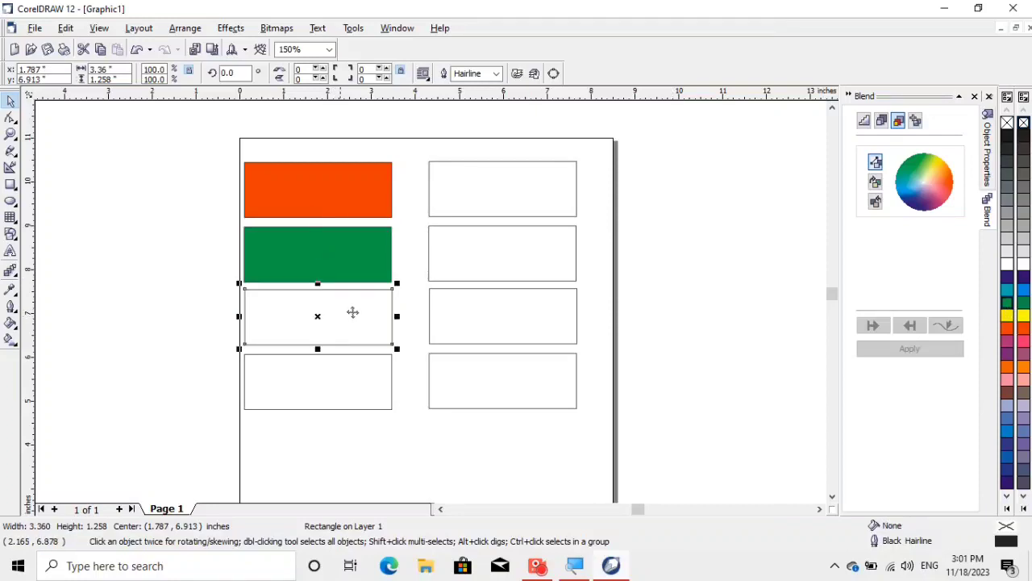
pyautogui.click(1008, 278)
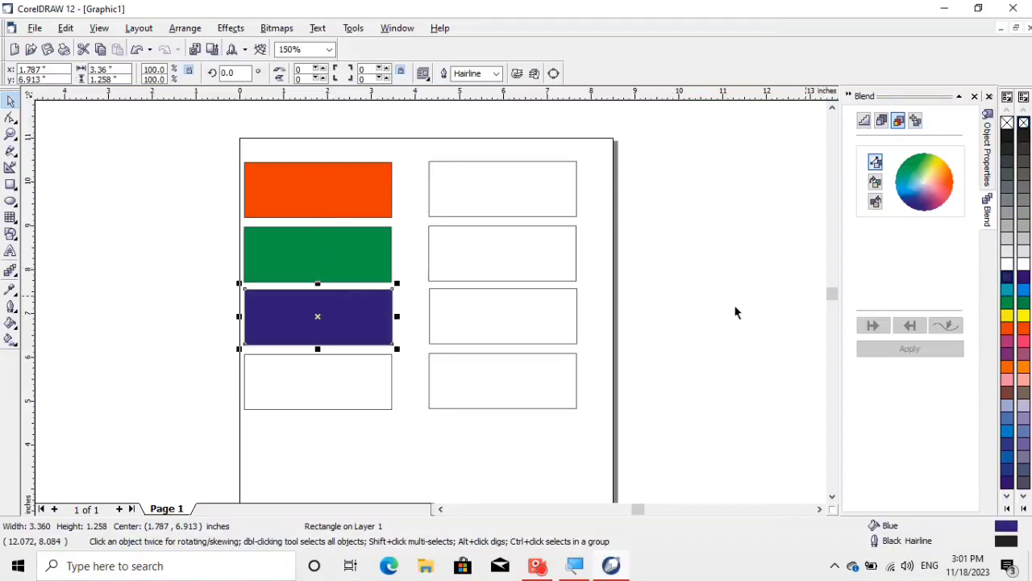
pyautogui.click(292, 385)
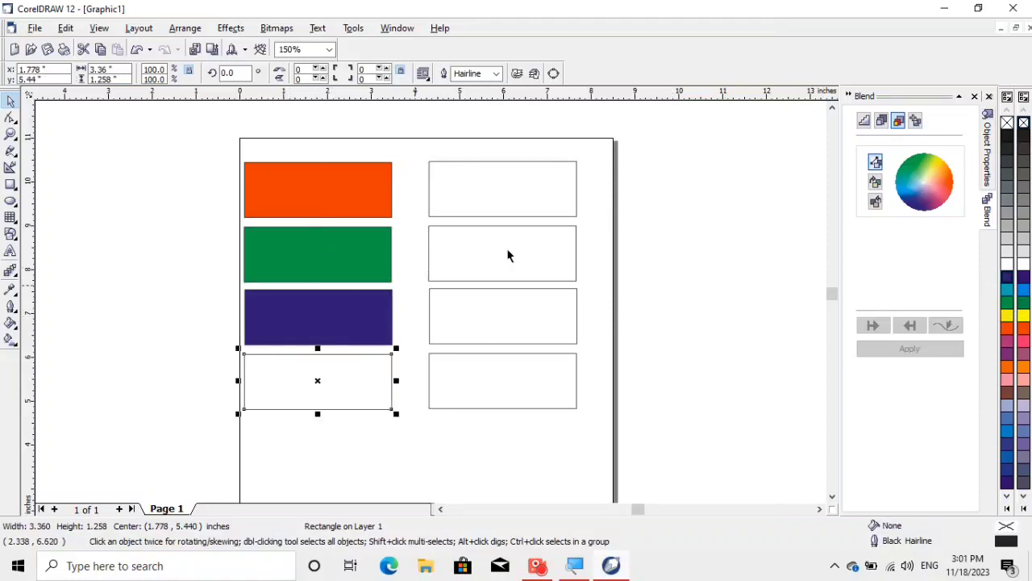
pyautogui.click(1007, 139)
pyautogui.click(681, 219)
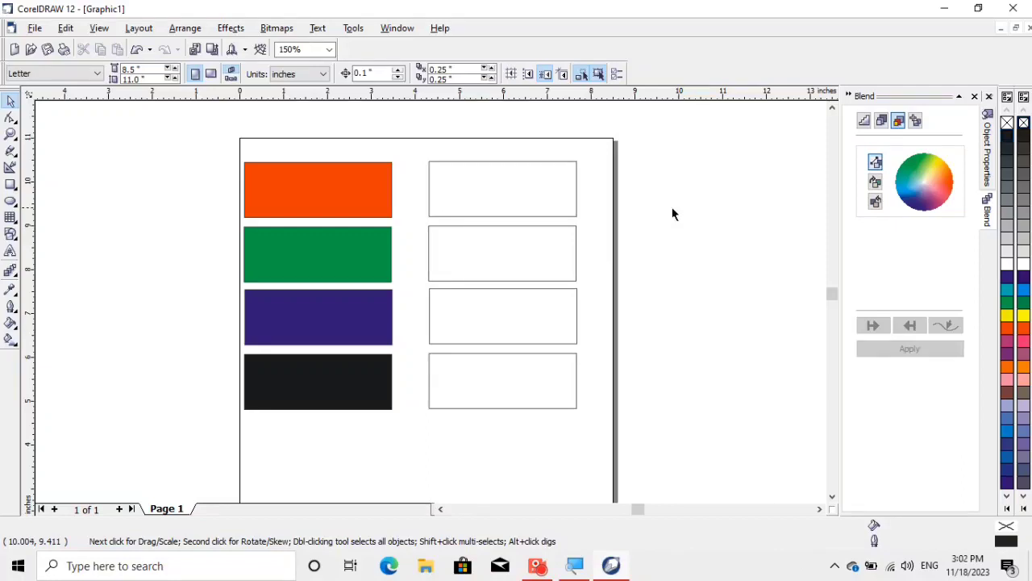
# Step: Fill the right column's rectangles from top to bottom with the matching orange-red, green, blue and black from the second colour palette
pyautogui.click(513, 183)
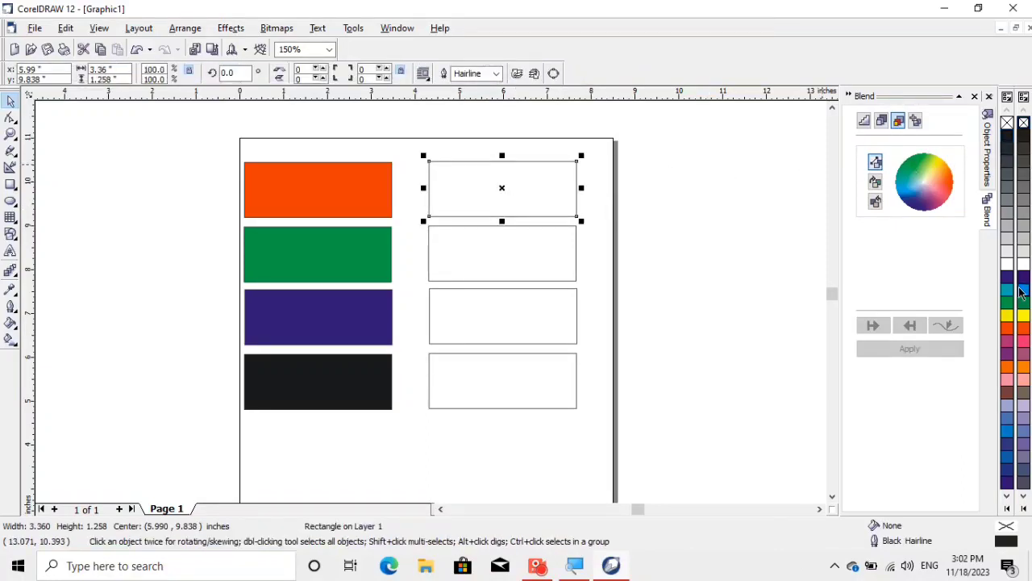
pyautogui.click(1023, 328)
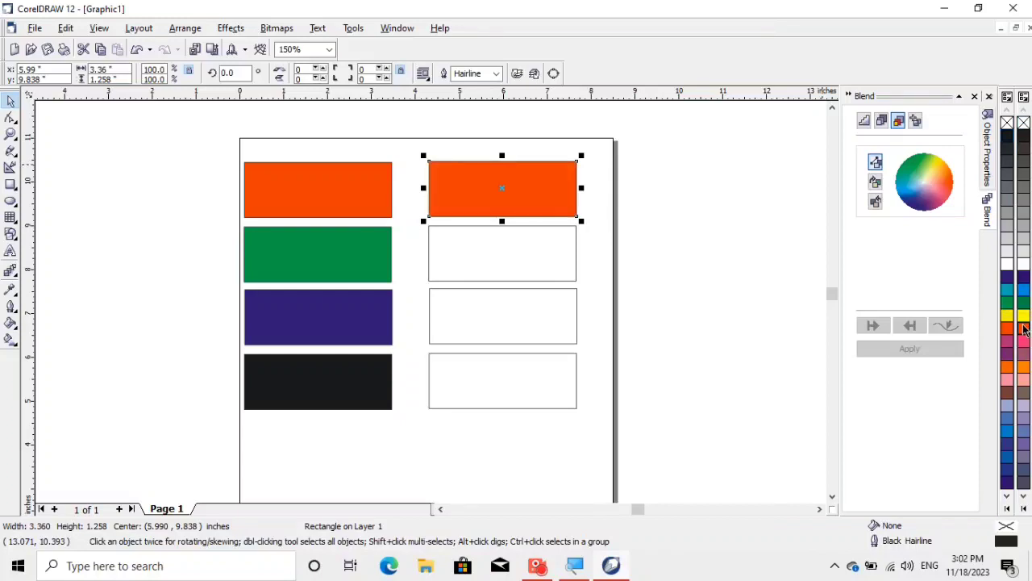
pyautogui.click(488, 242)
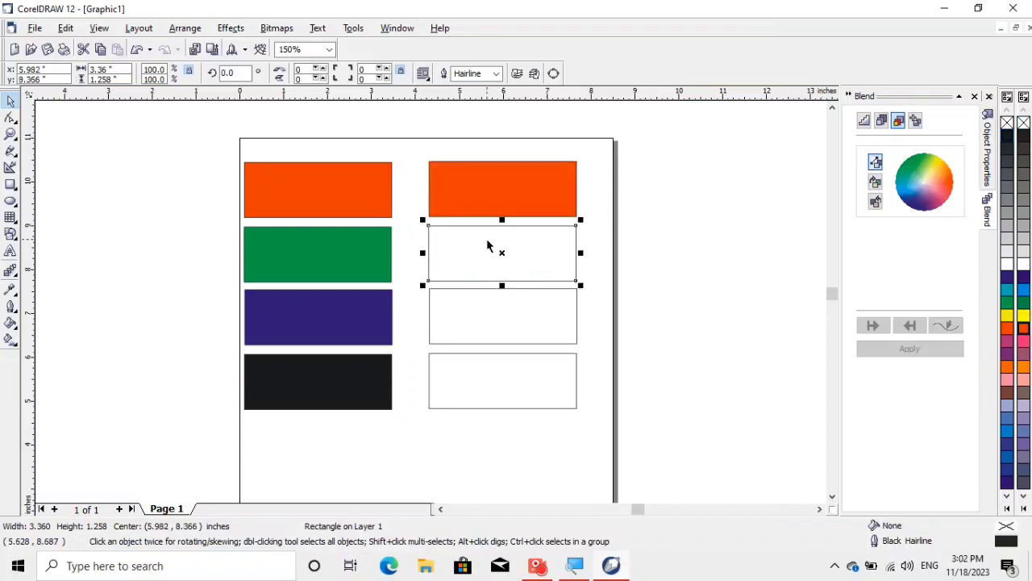
pyautogui.click(1024, 303)
pyautogui.click(545, 314)
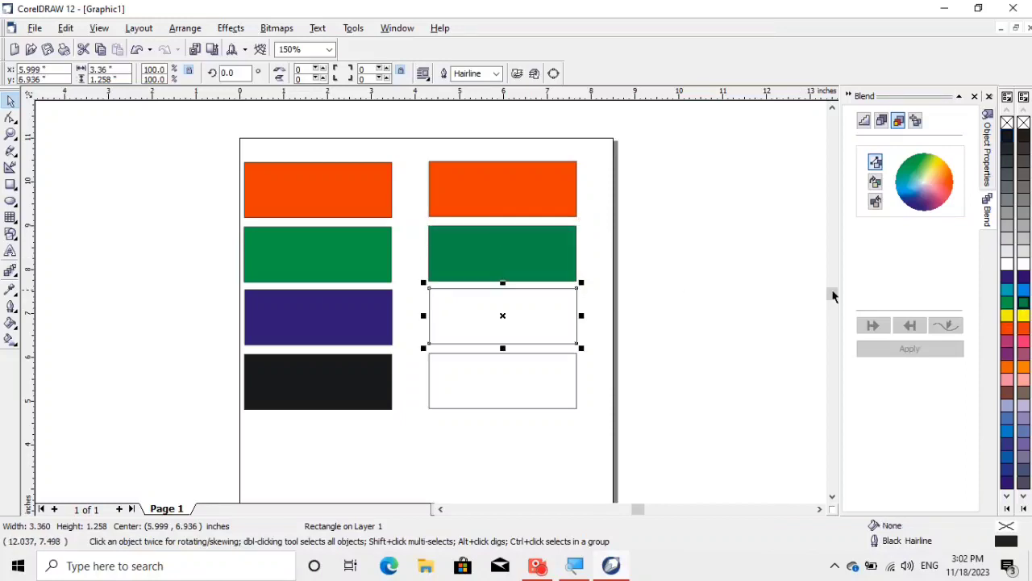
pyautogui.click(1023, 279)
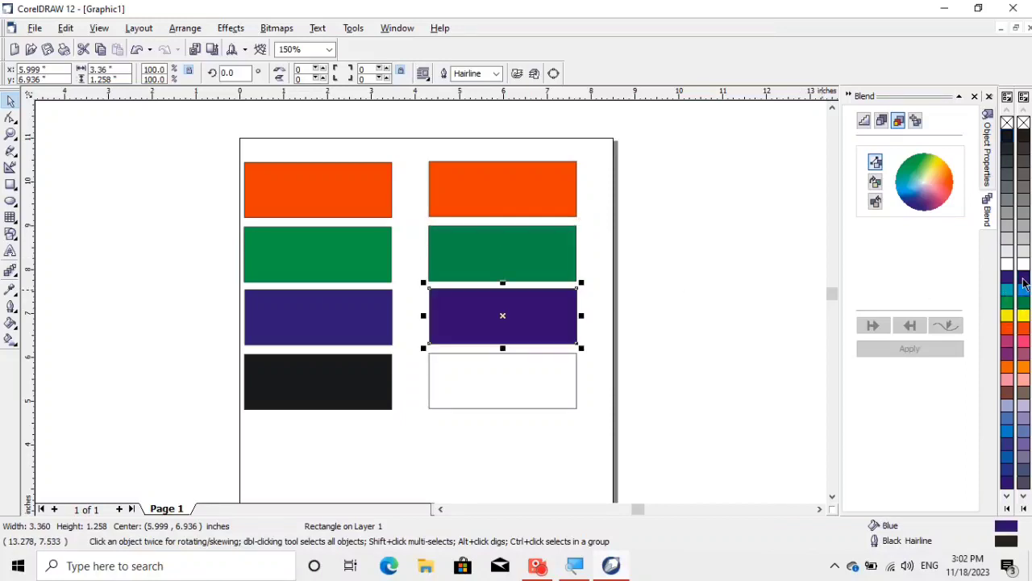
pyautogui.click(502, 368)
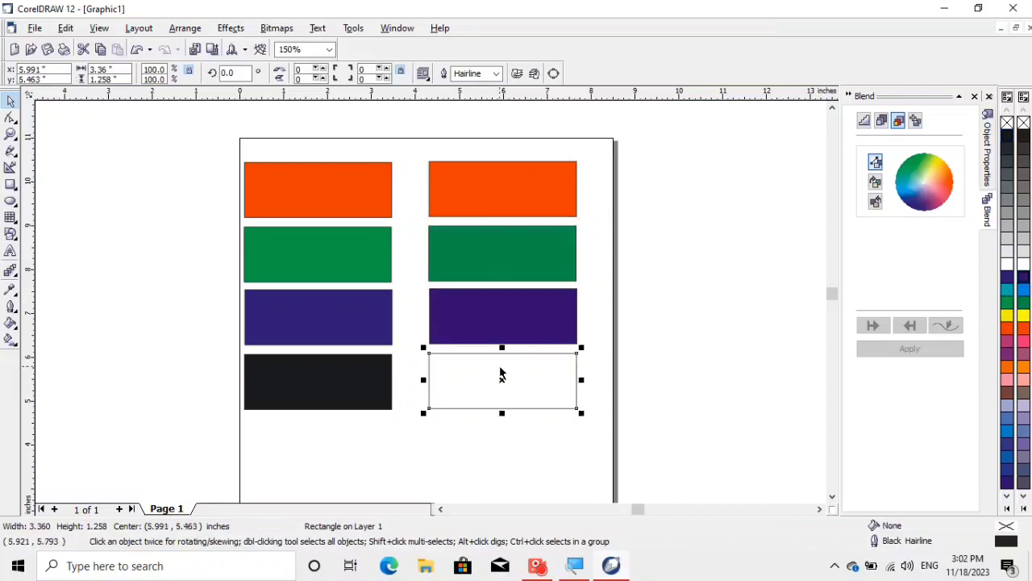
pyautogui.click(1024, 138)
pyautogui.click(641, 317)
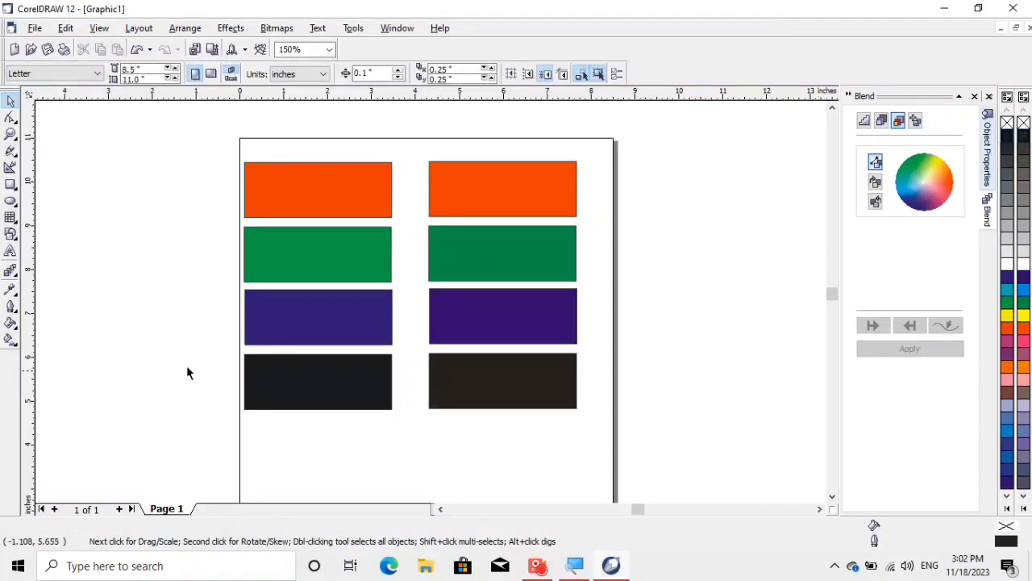
# Step: Duplicate the pair of black rectangles and place the copies directly below as a fifth row
pyautogui.moveTo(186, 360); pyautogui.dragTo(613, 414)
pyautogui.moveTo(182, 352); pyautogui.dragTo(633, 434)
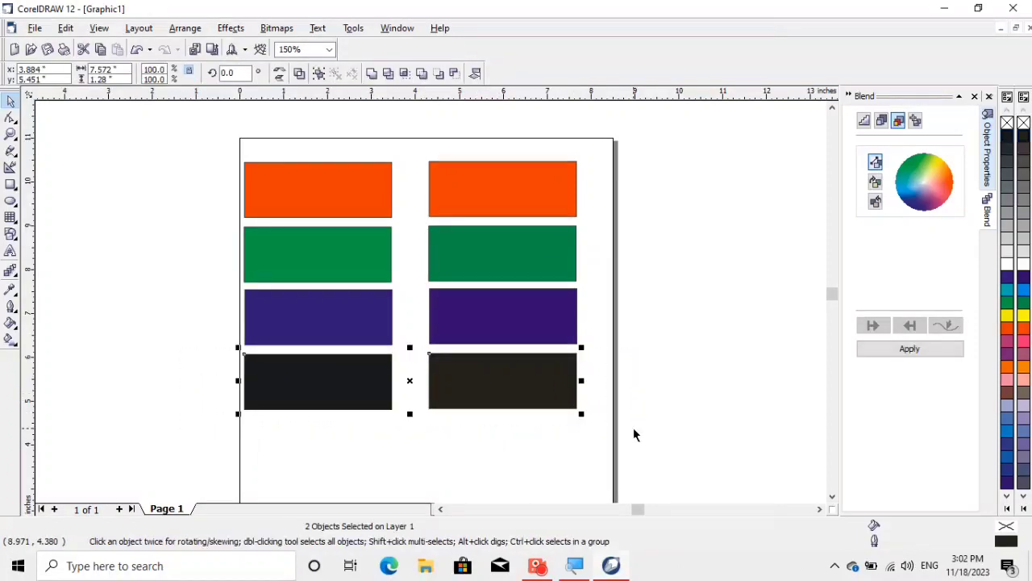
pyautogui.moveTo(530, 373); pyautogui.dragTo(521, 451)
pyautogui.click(649, 390)
# Step: Fill the fifth row with yellow, using the first palette for the left rectangle and the second palette for the right one
pyautogui.click(833, 496)
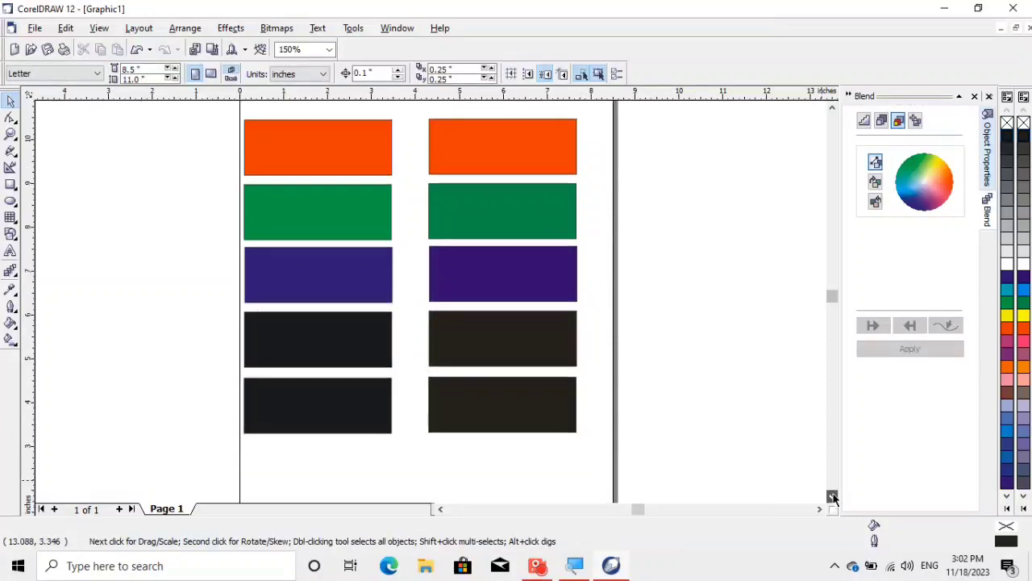
pyautogui.click(339, 408)
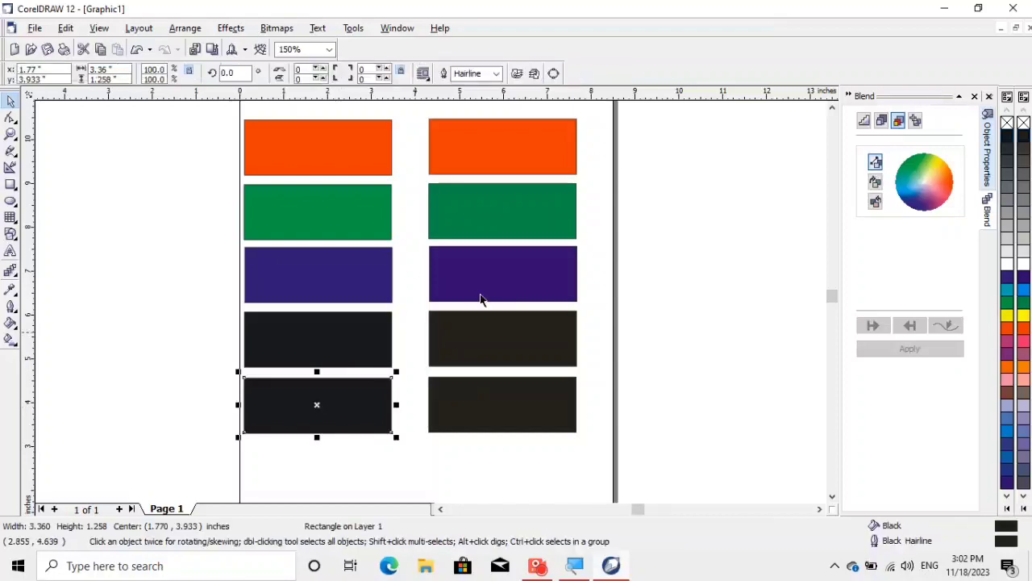
pyautogui.click(1007, 316)
pyautogui.click(548, 396)
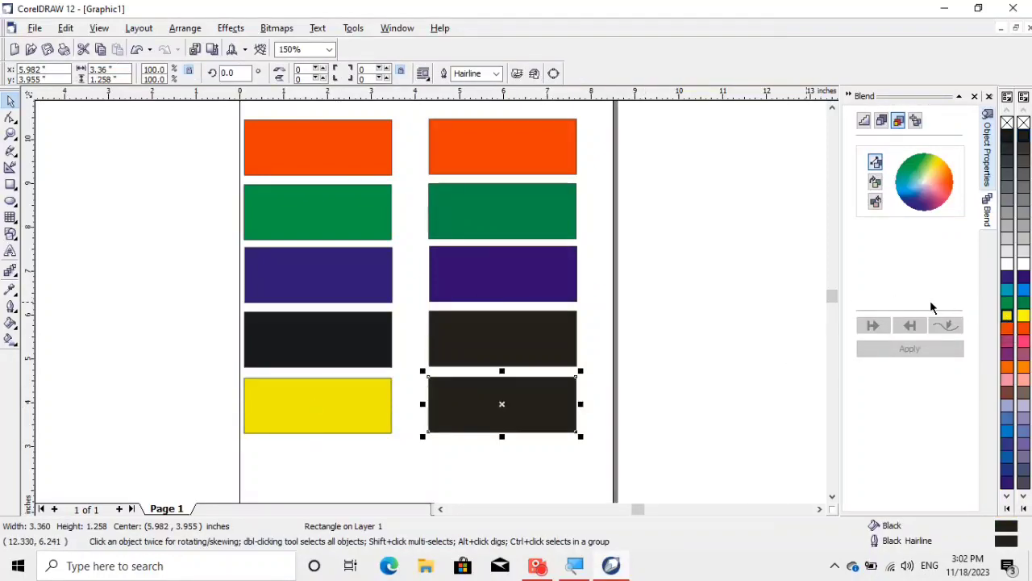
pyautogui.click(1021, 315)
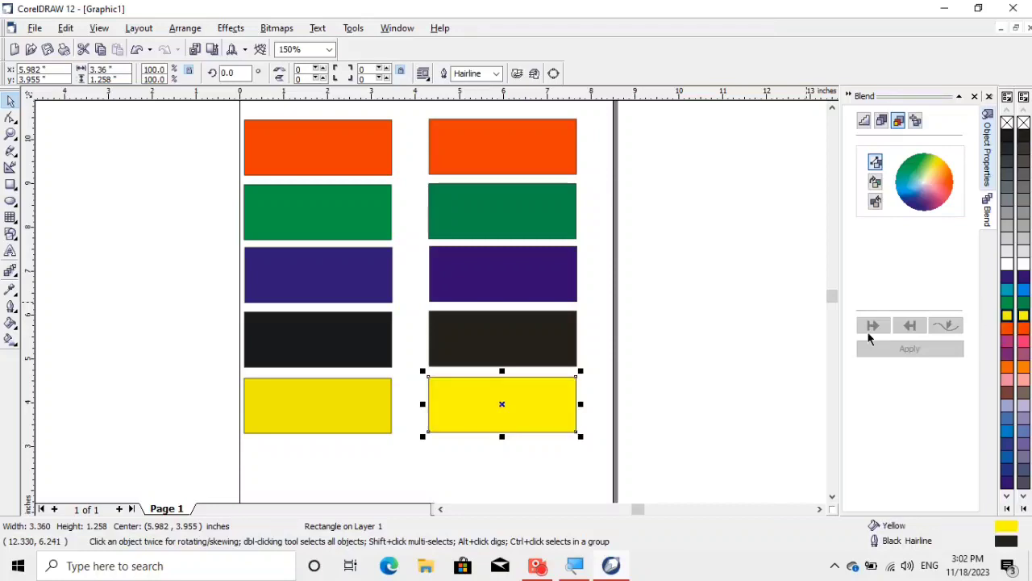
pyautogui.click(703, 353)
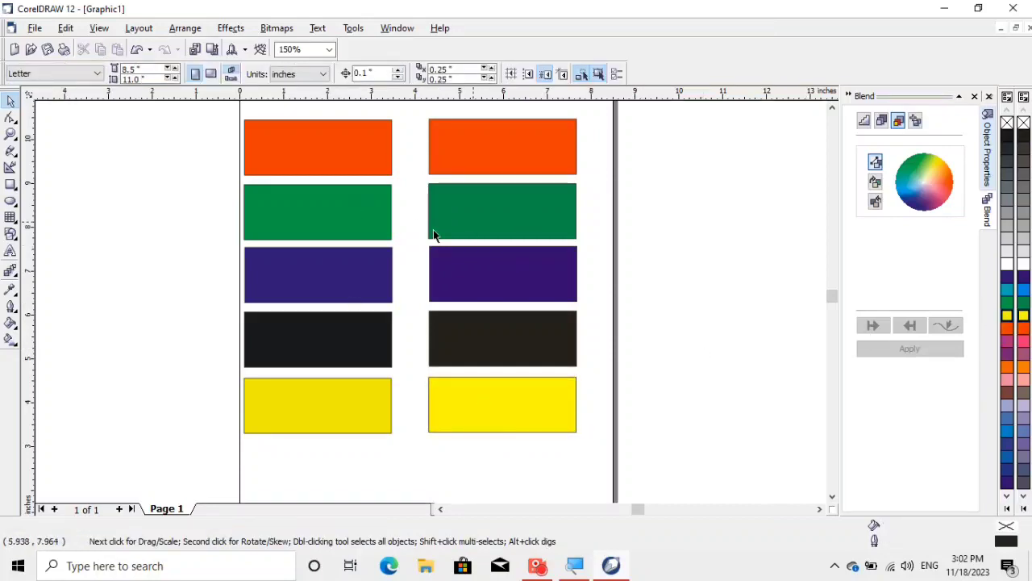
# Step: Duplicate the pair of yellow rectangles and place the copies directly below as a sixth row
pyautogui.moveTo(190, 374); pyautogui.dragTo(600, 439)
pyautogui.moveTo(179, 363); pyautogui.dragTo(608, 470)
pyautogui.hotkey('ctrl', 'd')
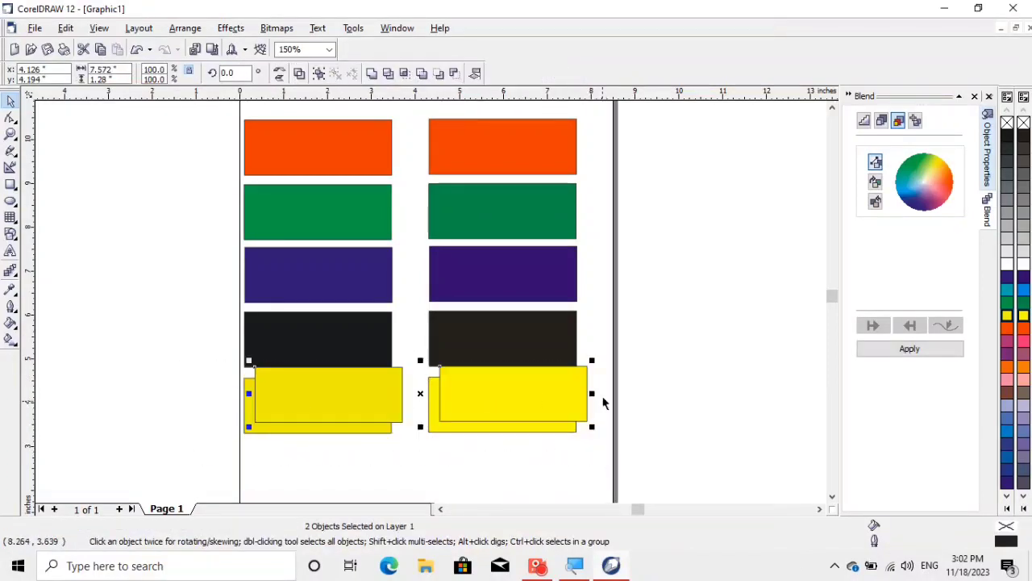
pyautogui.moveTo(516, 396); pyautogui.dragTo(500, 470)
pyautogui.click(705, 441)
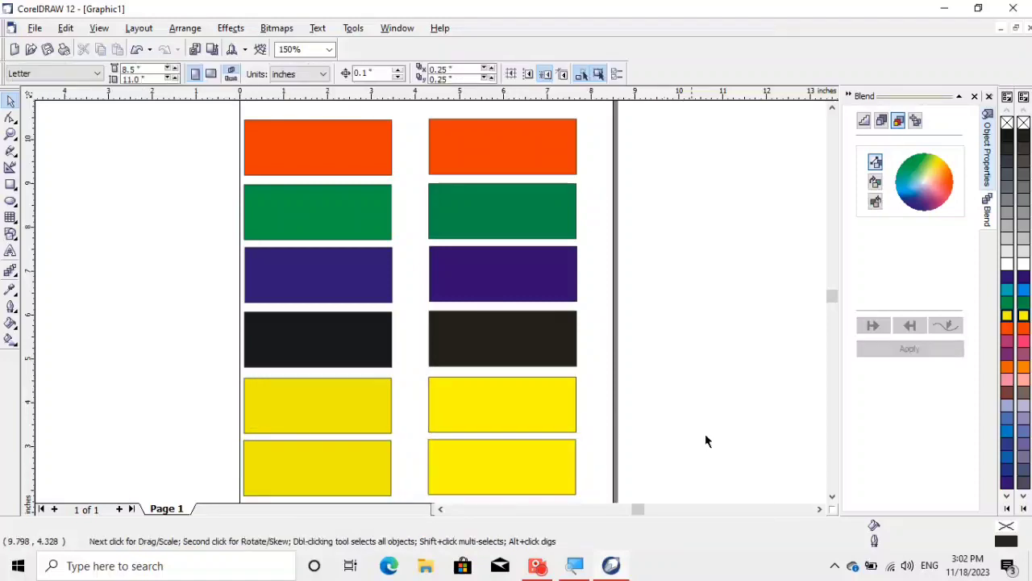
# Step: Fill the sixth row with cyan, taking the left rectangle's colour from the first palette and the right one's from the second
pyautogui.click(832, 497)
pyautogui.click(357, 434)
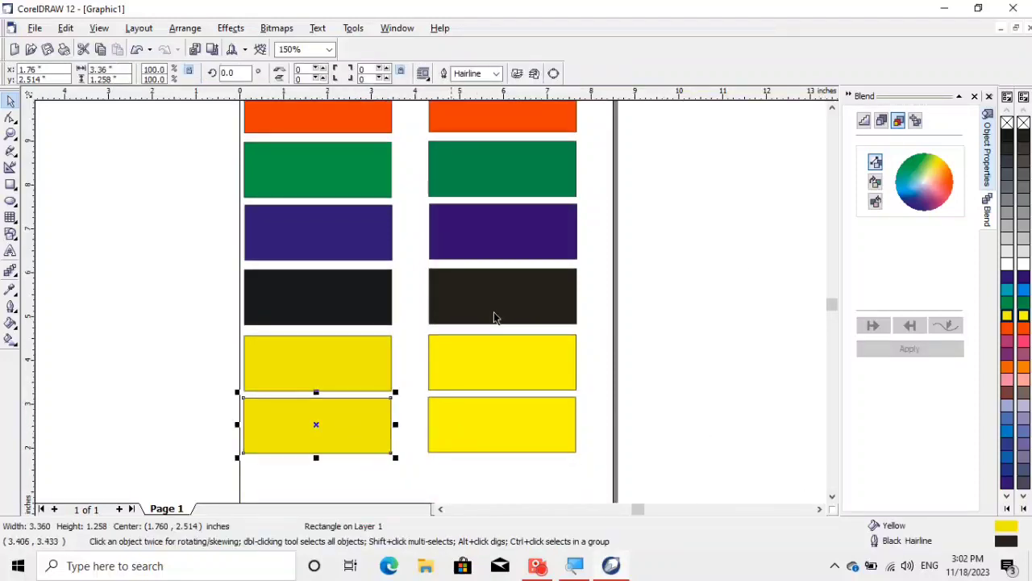
pyautogui.click(1005, 293)
pyautogui.click(545, 427)
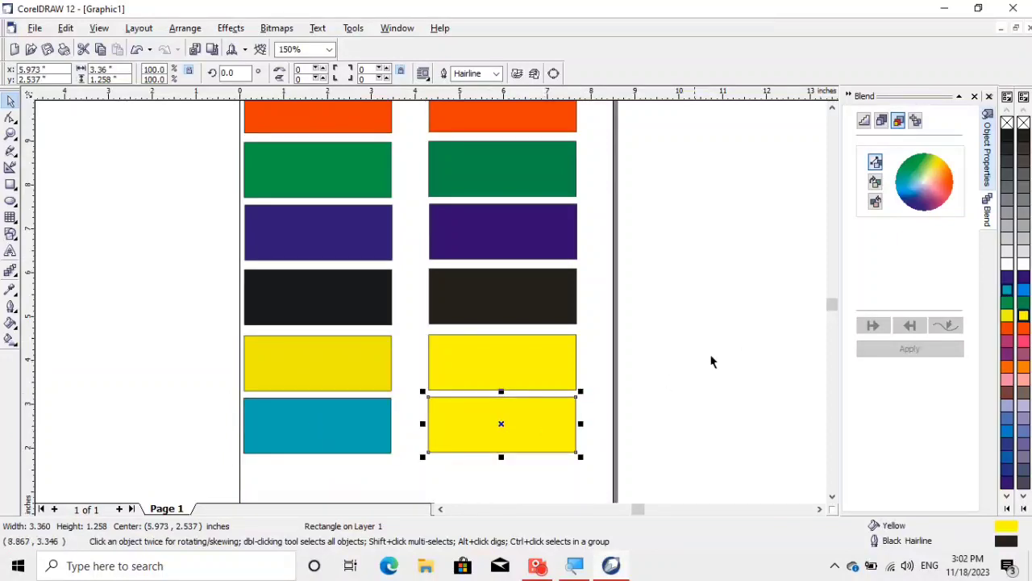
pyautogui.click(1020, 291)
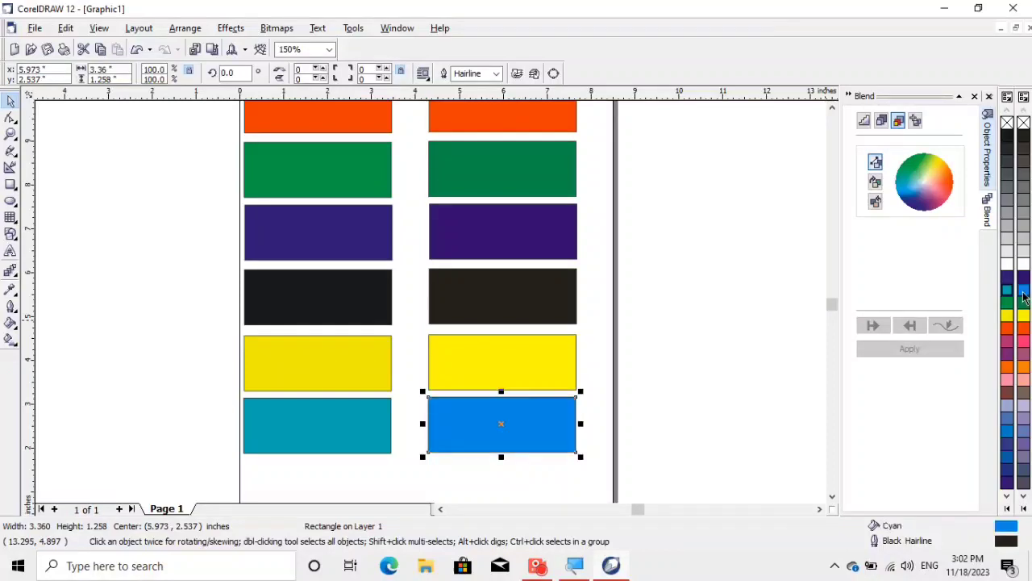
pyautogui.click(675, 312)
# Step: Recolour the blue row to magenta, using the first palette for the left rectangle and the second palette for the right
pyautogui.click(380, 257)
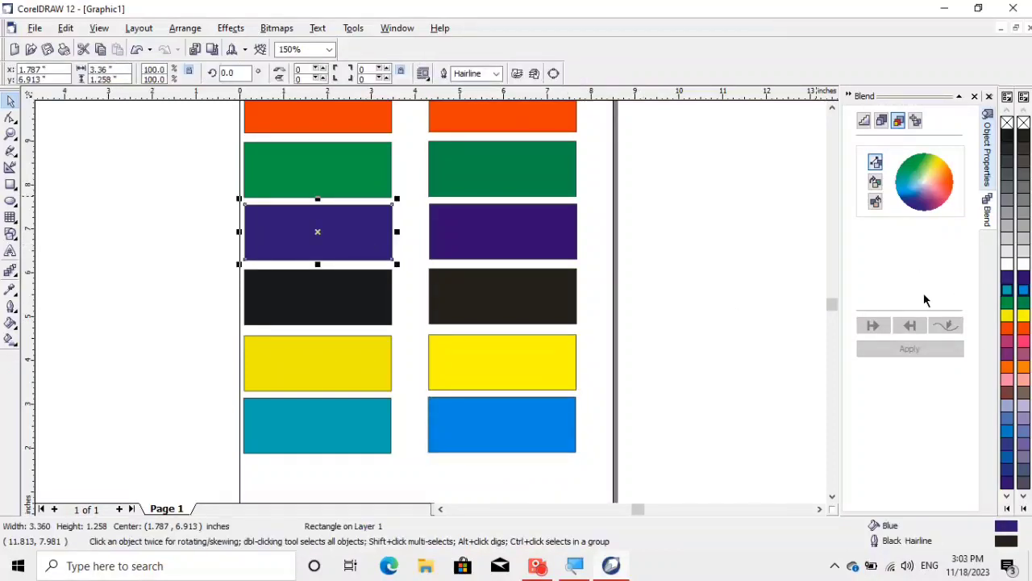
pyautogui.click(1007, 339)
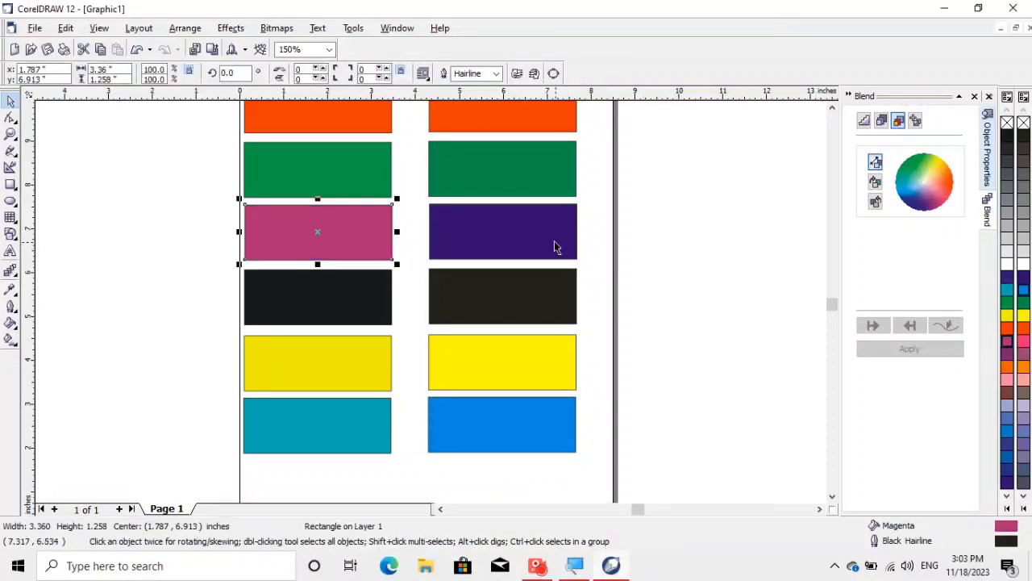
pyautogui.click(547, 240)
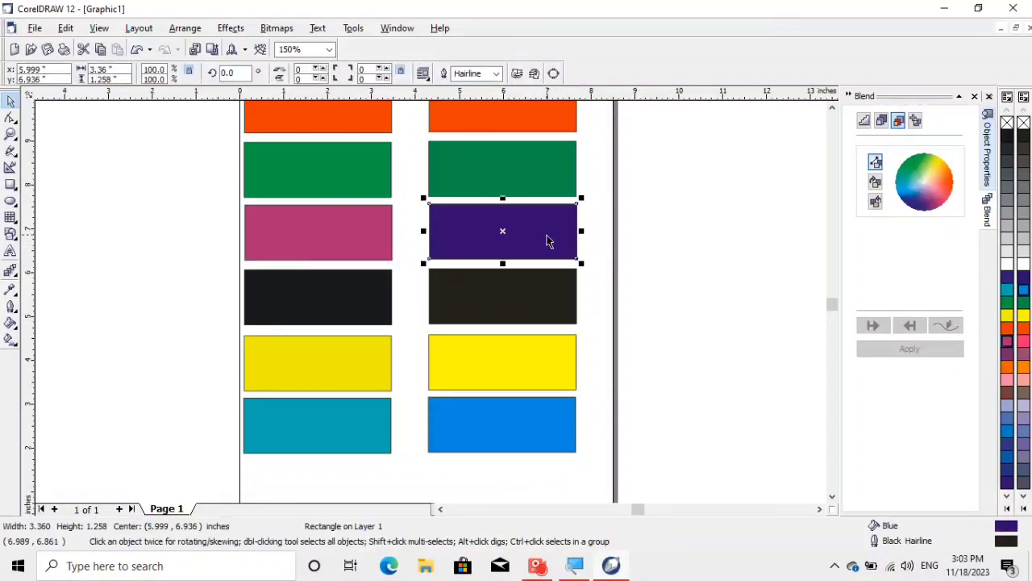
pyautogui.click(1024, 340)
pyautogui.click(747, 283)
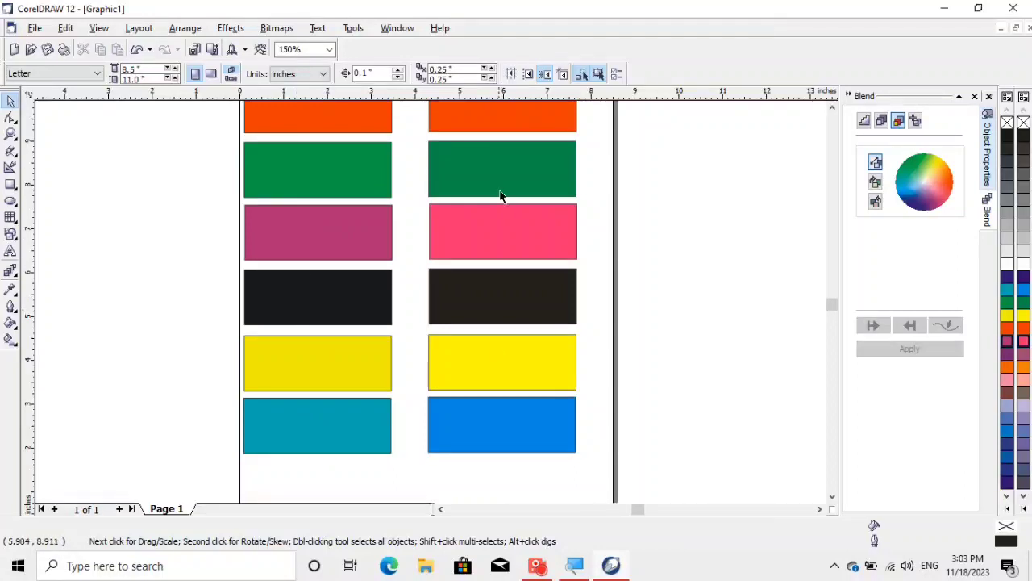
pyautogui.click(832, 108)
pyautogui.click(832, 496)
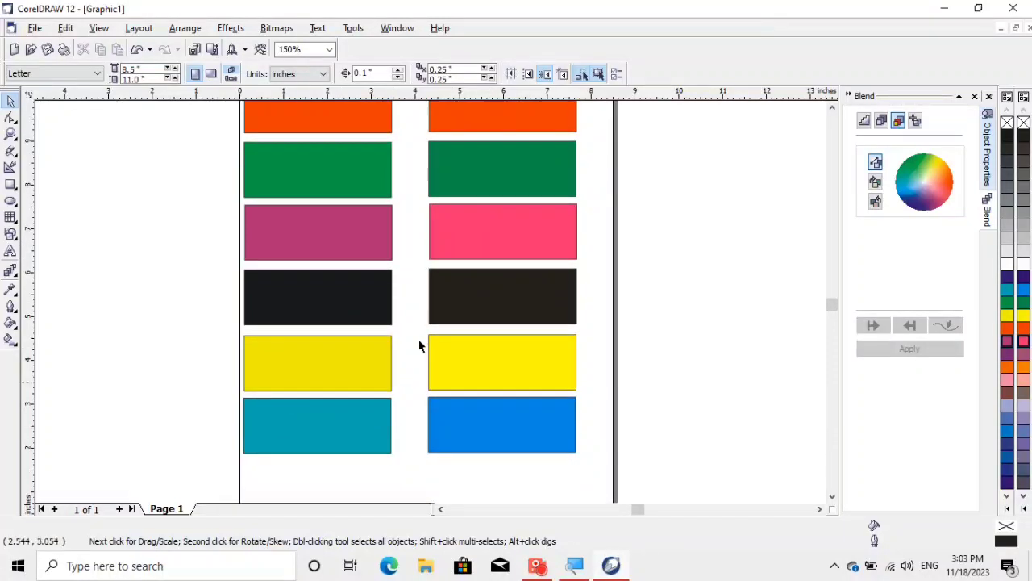